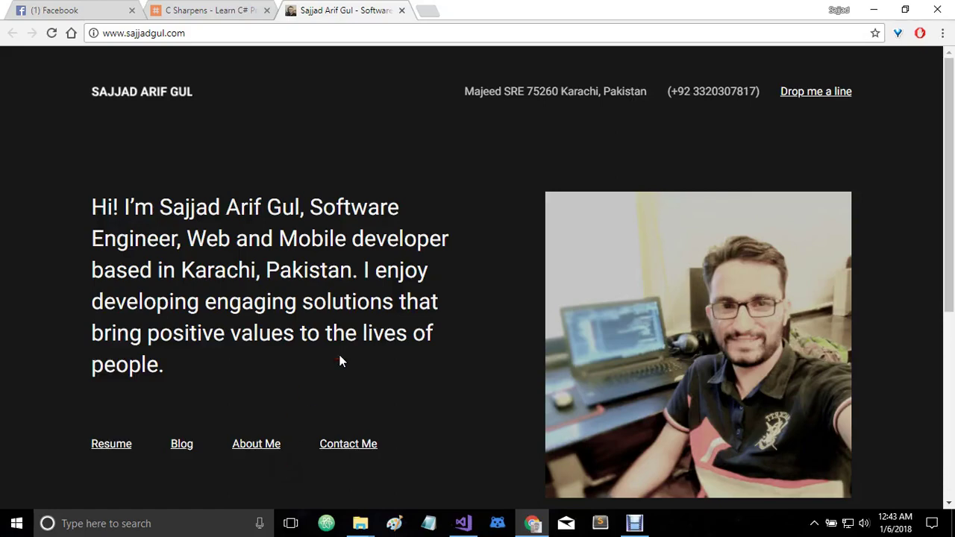
On csharpens.com, go to C# TOPICS > C# Projects and open the My Contacts project article.
{"action": "left_click", "coordinate": [211, 10]}
{"action": "mouse_move", "coordinate": [420, 148]}
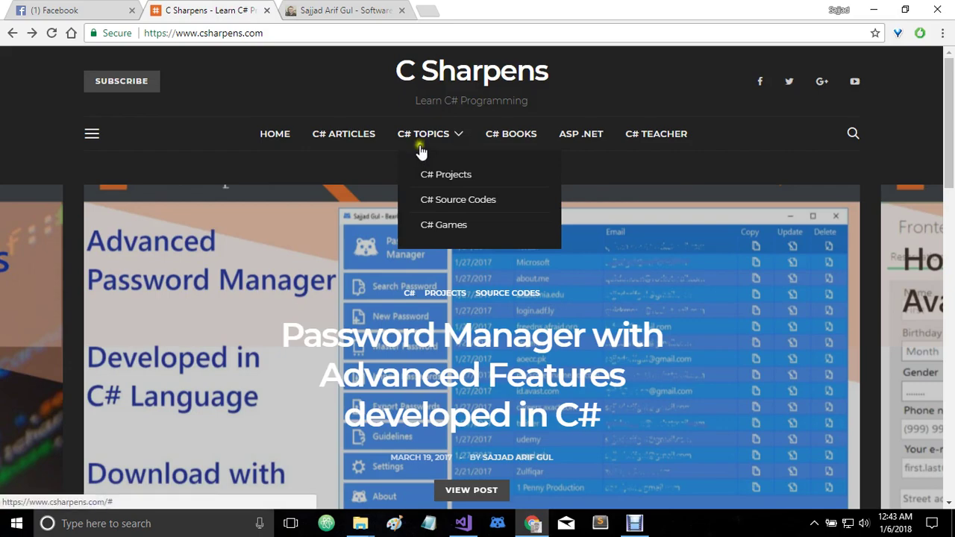
{"action": "left_click", "coordinate": [428, 179]}
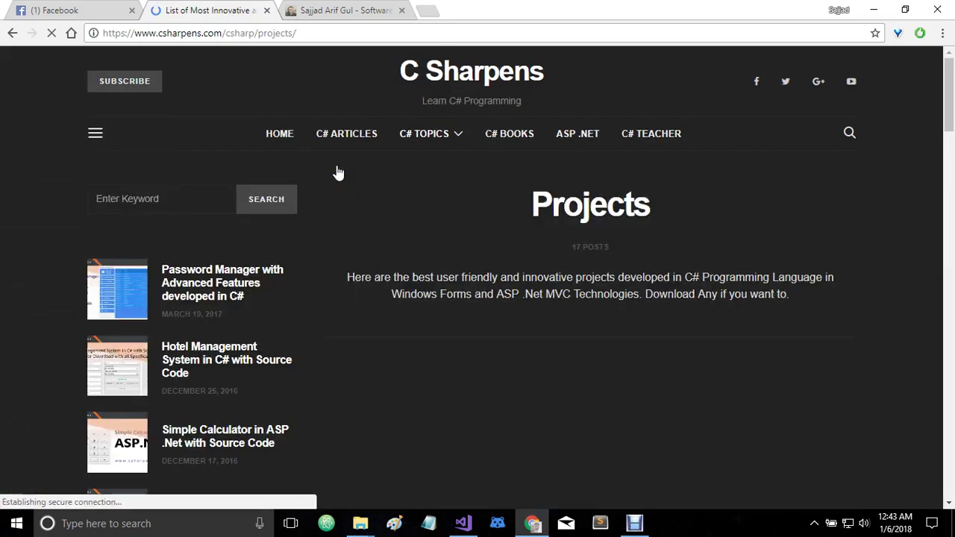
{"action": "scroll", "coordinate": [338, 172], "scroll_direction": "down", "scroll_amount": 4}
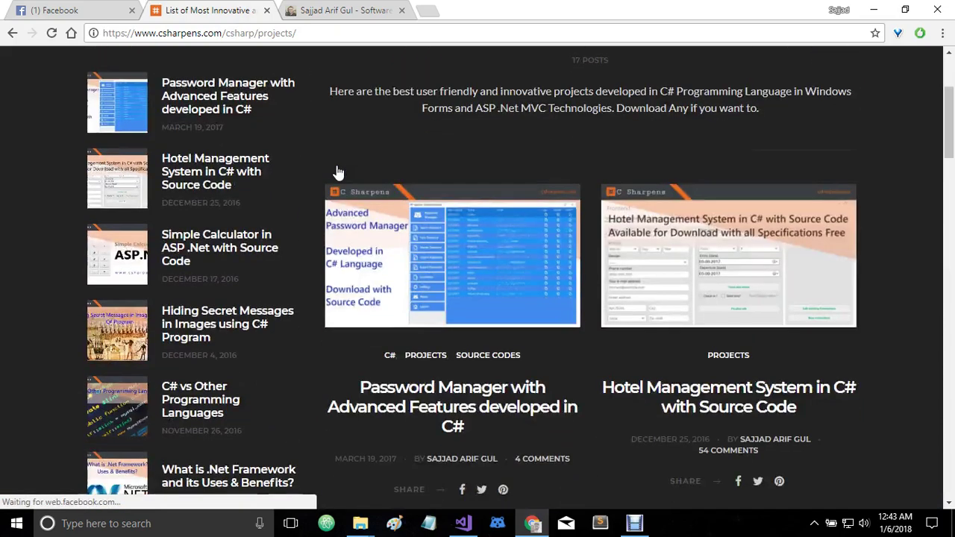
{"action": "scroll", "coordinate": [338, 173], "scroll_direction": "down", "scroll_amount": 4}
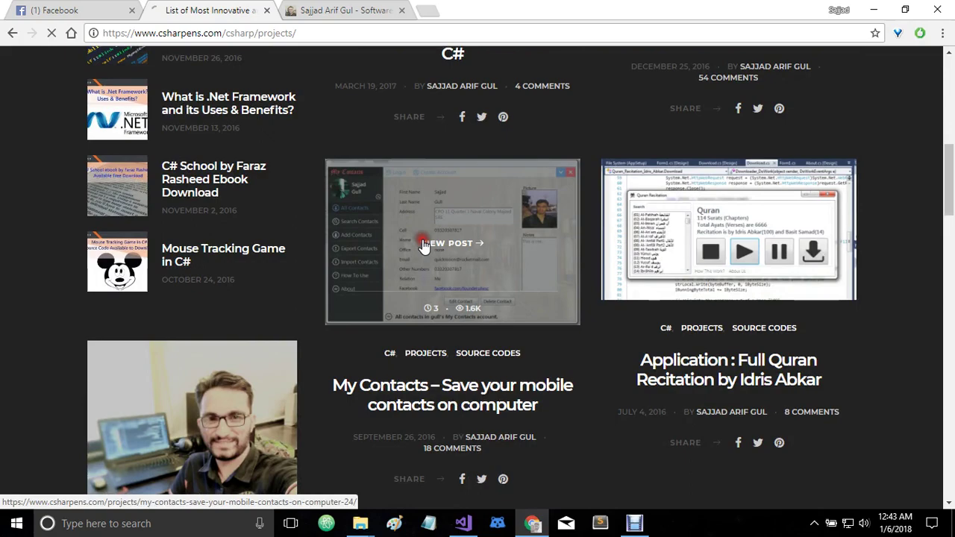
{"action": "left_click", "coordinate": [415, 235]}
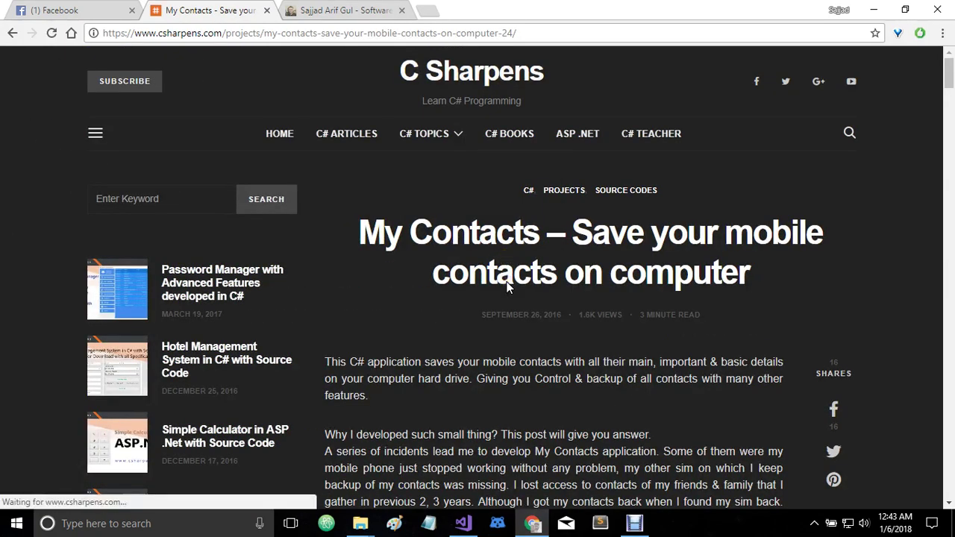
Scroll down the My Contacts article to the reader comments.
{"action": "scroll", "coordinate": [506, 273], "scroll_direction": "down", "scroll_amount": 5}
{"action": "scroll", "coordinate": [507, 287], "scroll_direction": "down", "scroll_amount": 10}
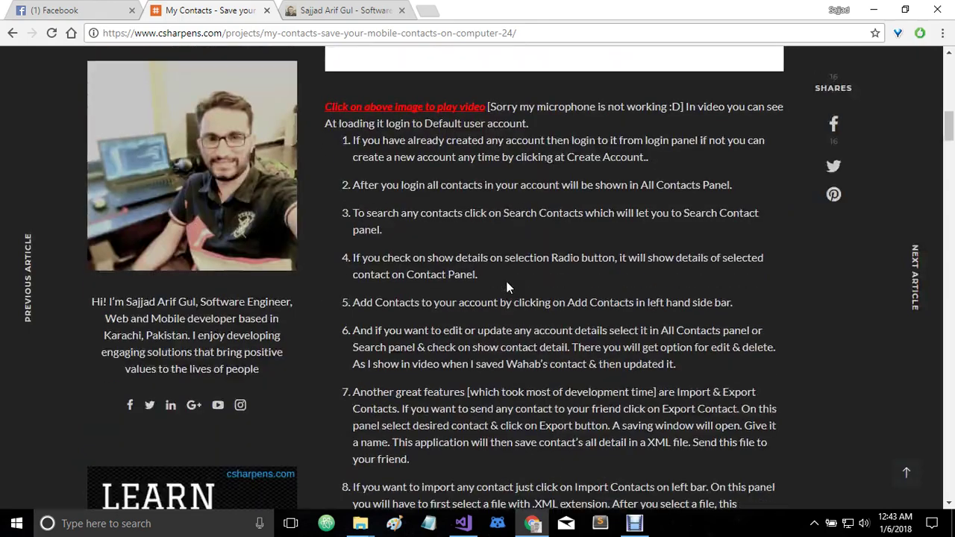
{"action": "scroll", "coordinate": [506, 287], "scroll_direction": "down", "scroll_amount": 15}
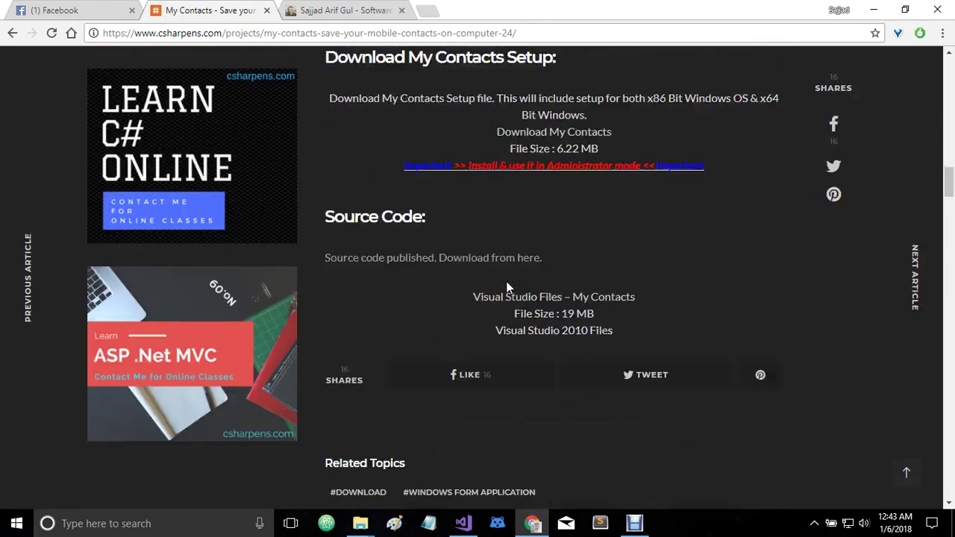
{"action": "scroll", "coordinate": [506, 287], "scroll_direction": "down", "scroll_amount": 6}
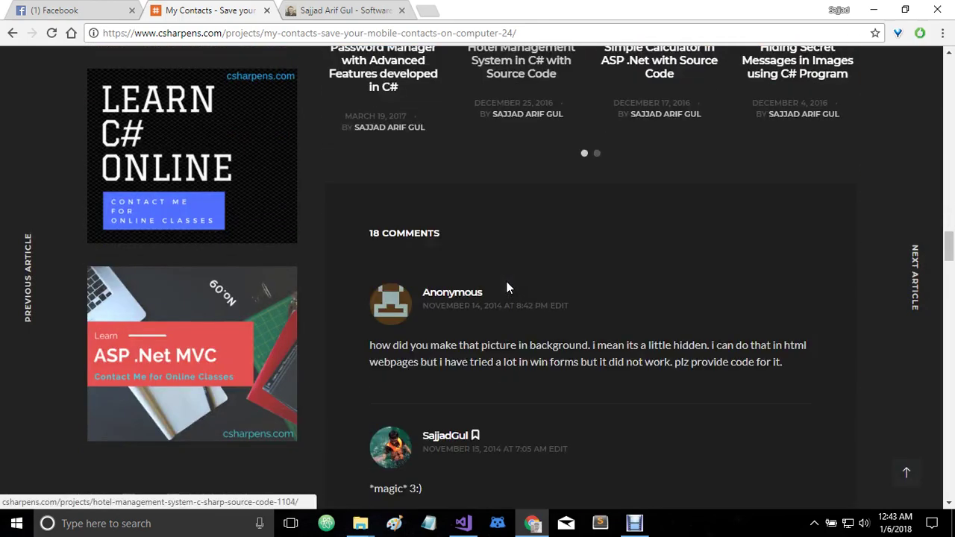
{"action": "scroll", "coordinate": [507, 287], "scroll_direction": "down", "scroll_amount": 2}
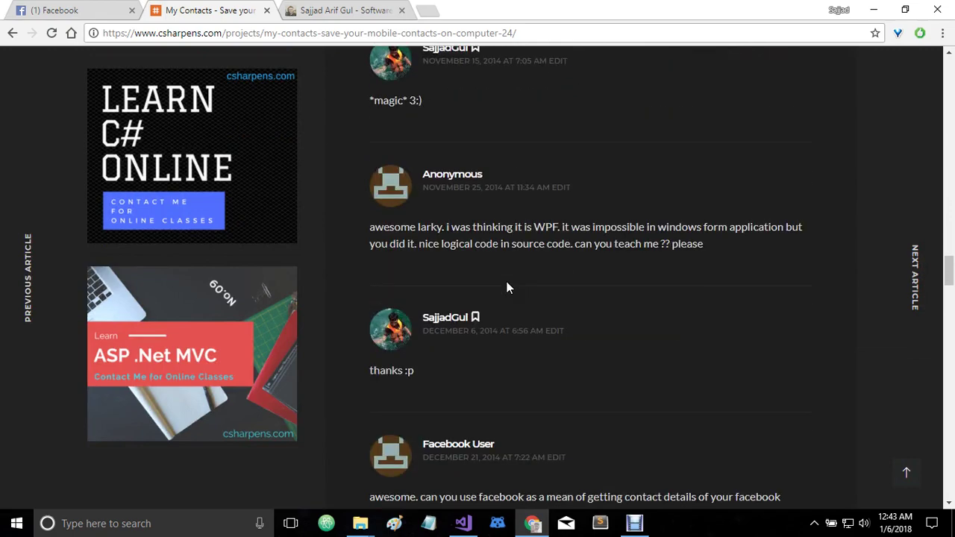
{"action": "scroll", "coordinate": [507, 287], "scroll_direction": "down", "scroll_amount": 6}
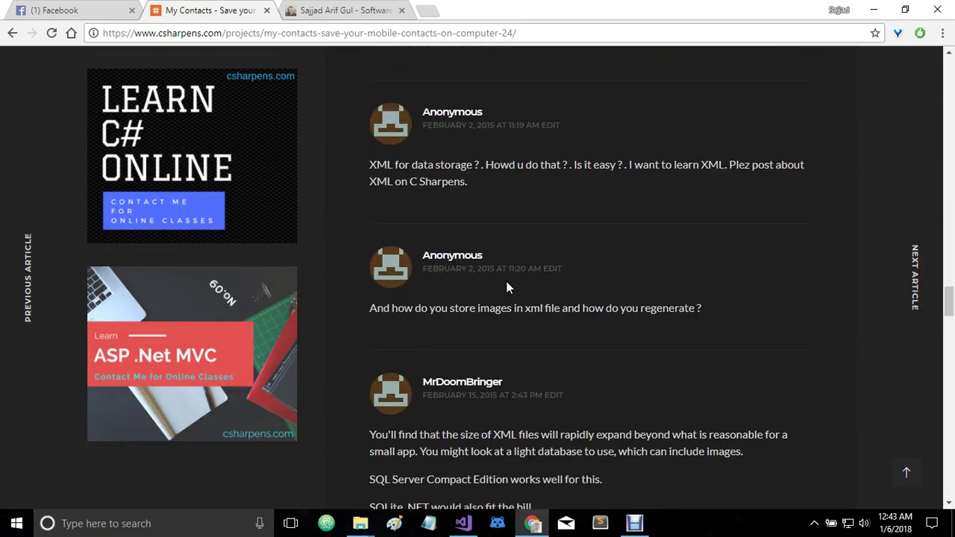
{"action": "scroll", "coordinate": [506, 288], "scroll_direction": "down", "scroll_amount": 3}
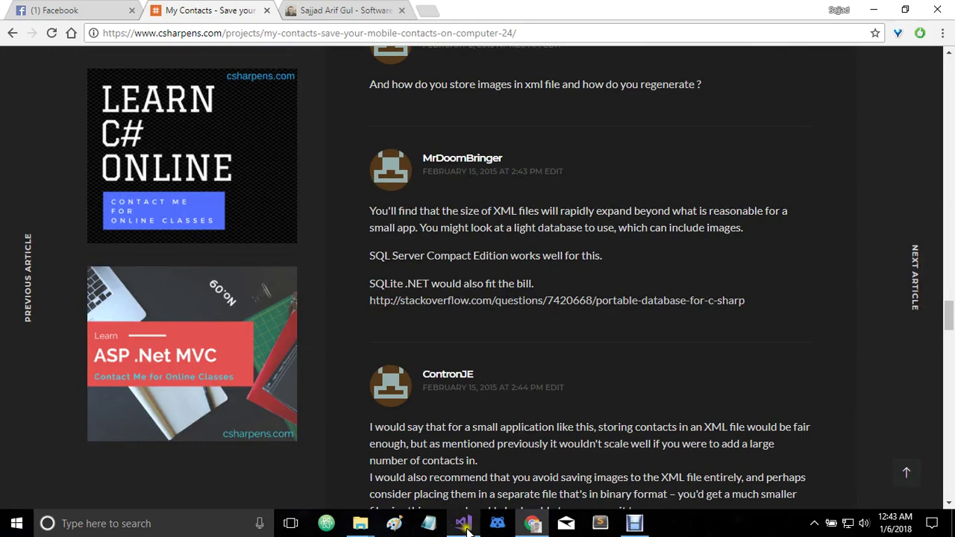
Start the ContactBook app from its MainForm designer in Visual Studio with F5.
{"action": "key", "text": "alt+Tab"}
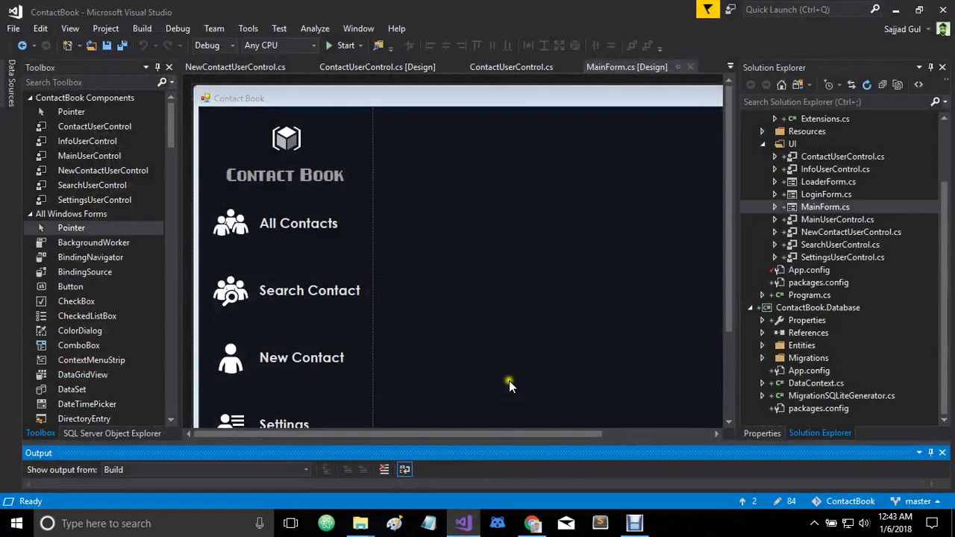
{"action": "left_click", "coordinate": [453, 97]}
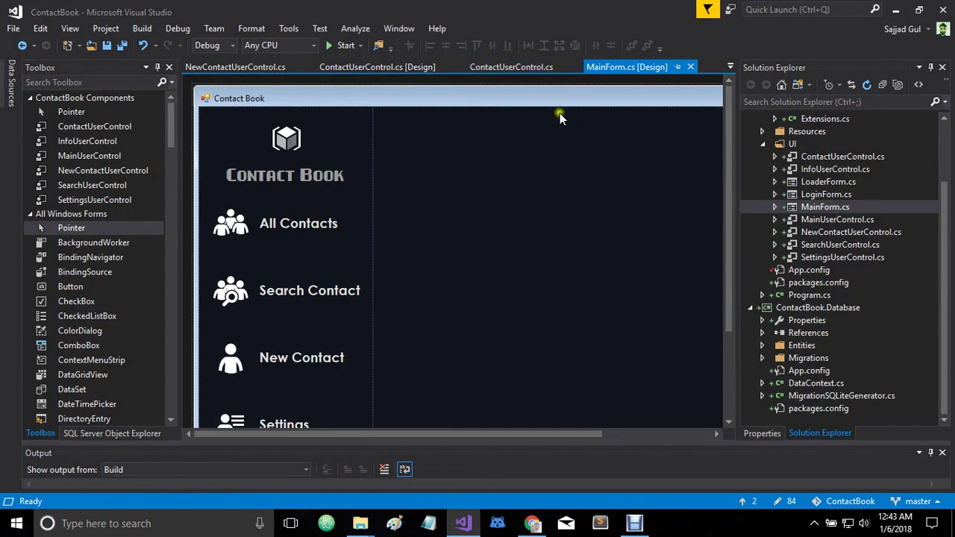
{"action": "key", "text": "F5"}
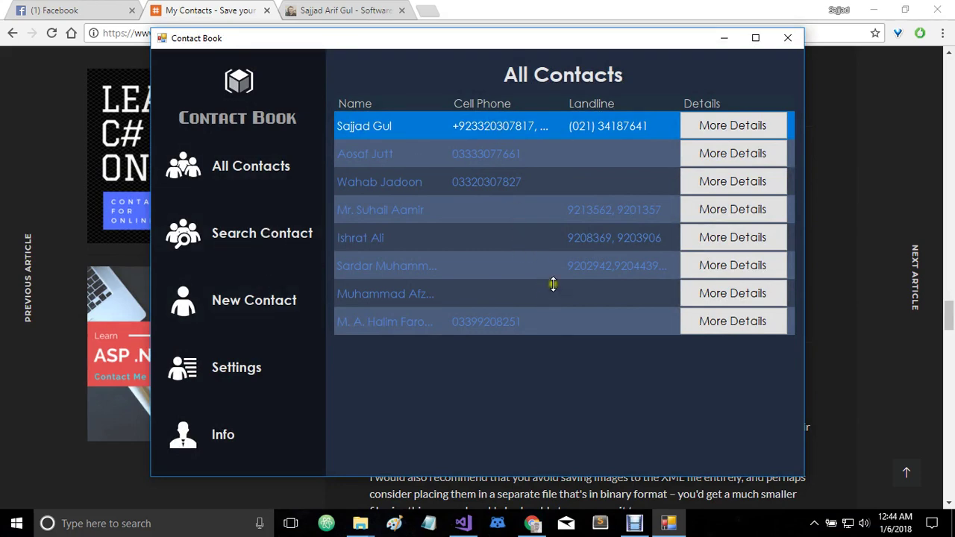
Maximize the Contact Book window and bring up the New Contact form.
{"action": "left_click", "coordinate": [754, 38]}
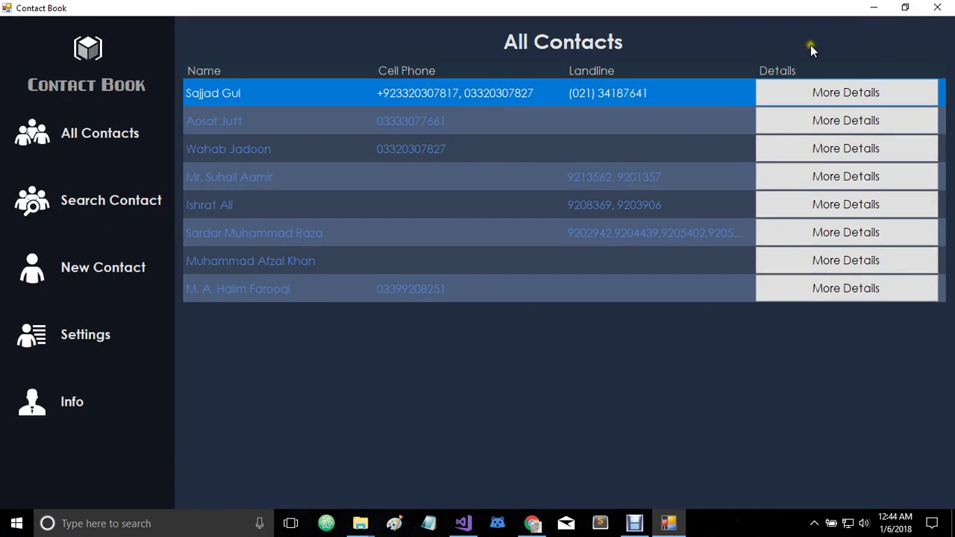
{"action": "left_click", "coordinate": [124, 275]}
Enter the new contact's full name and nickname.
{"action": "left_click", "coordinate": [399, 79]}
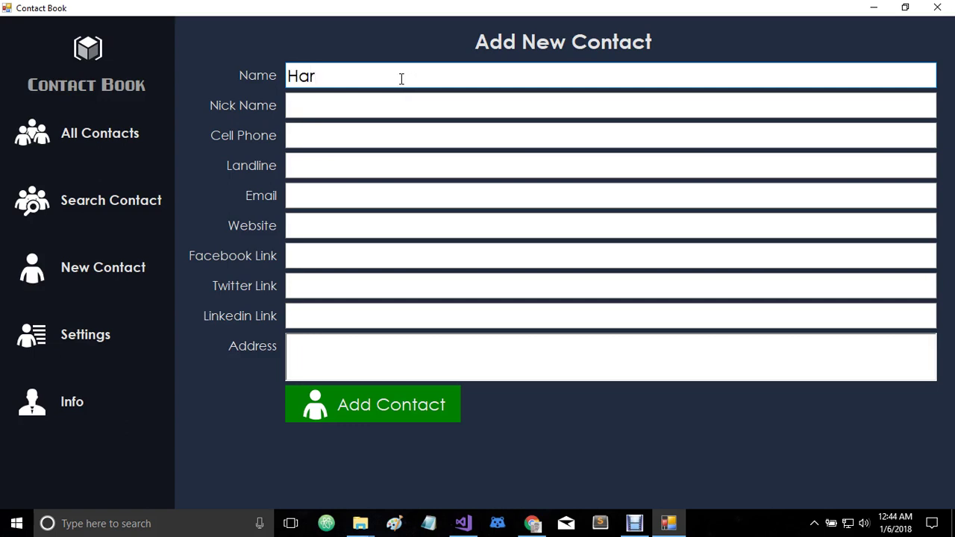
{"action": "key", "text": "Tab"}
{"action": "type", "text": "harr"}
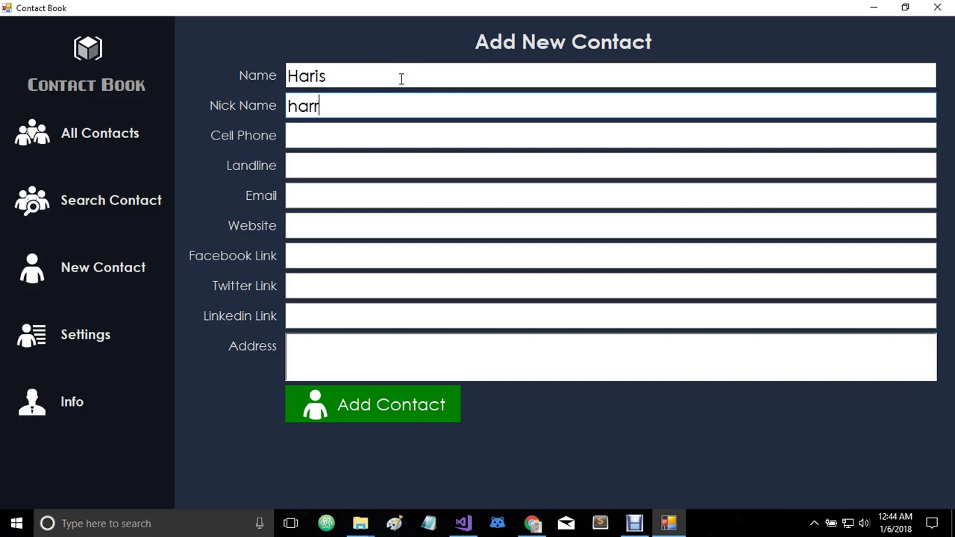
{"action": "type", "text": "y"}
Add two comma-separated cell phone numbers and step through the remaining fields.
{"action": "left_click", "coordinate": [354, 141]}
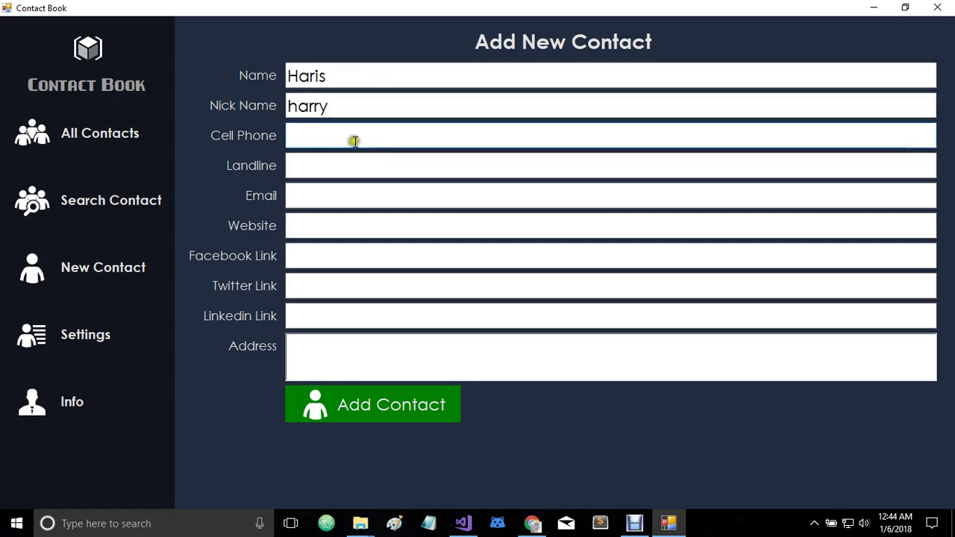
{"action": "left_click", "coordinate": [306, 141]}
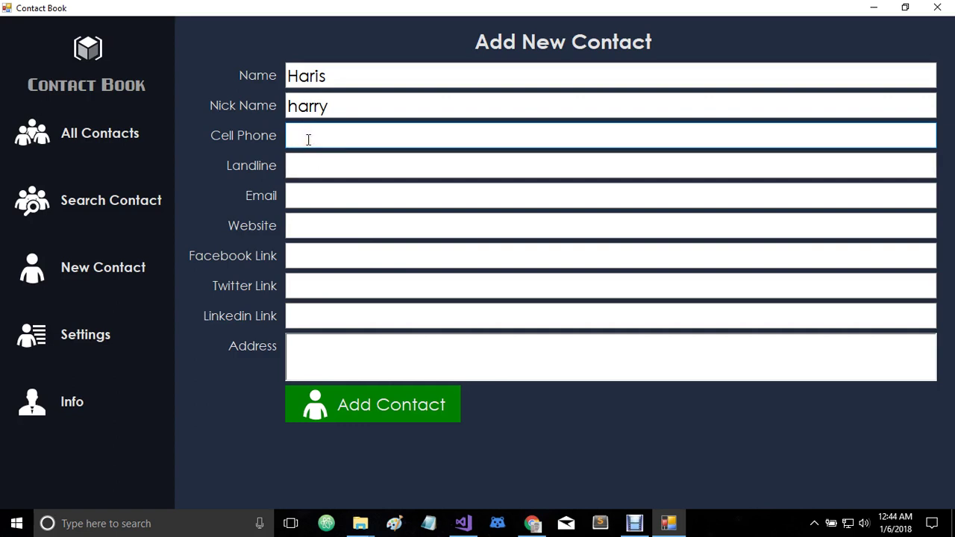
{"action": "type", "text": "12345678,4567890"}
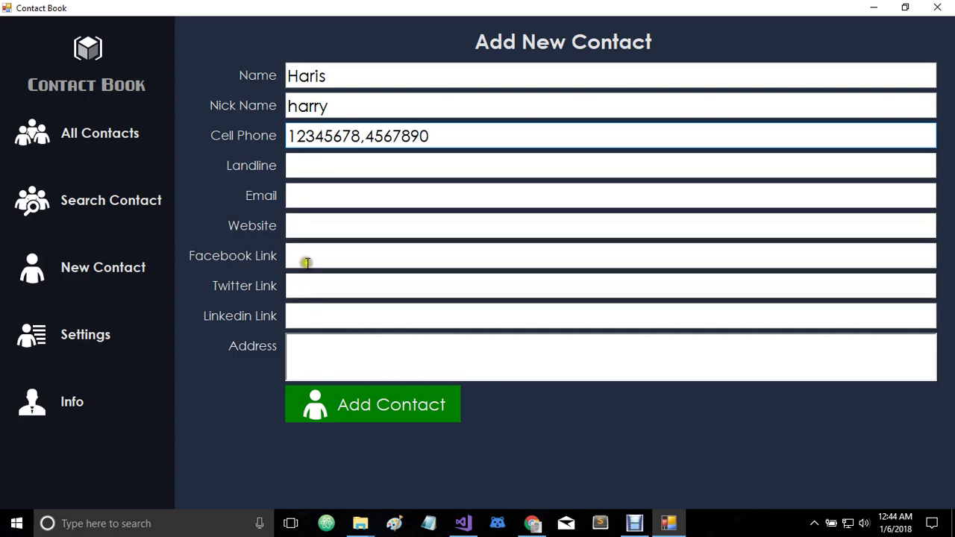
{"action": "left_click", "coordinate": [309, 165]}
{"action": "left_click", "coordinate": [305, 194]}
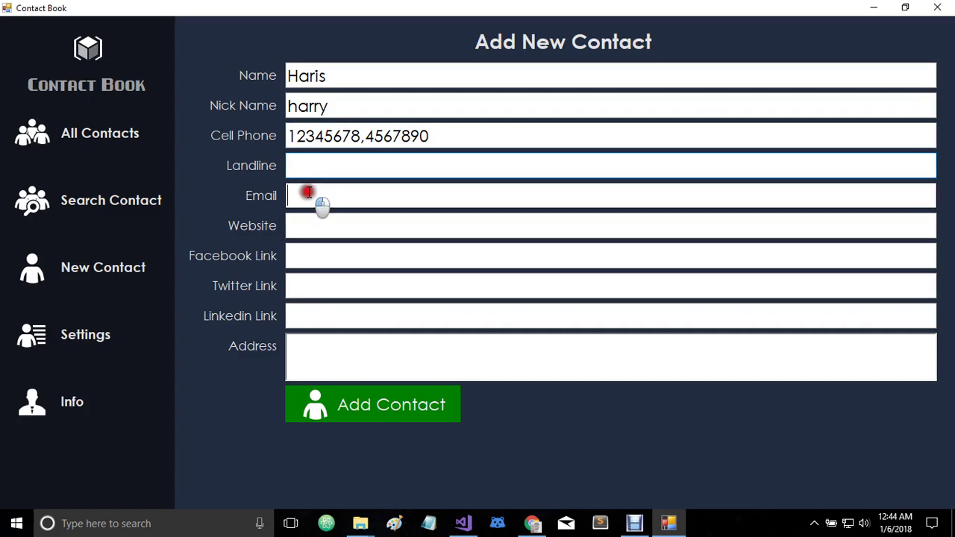
{"action": "left_click", "coordinate": [311, 320]}
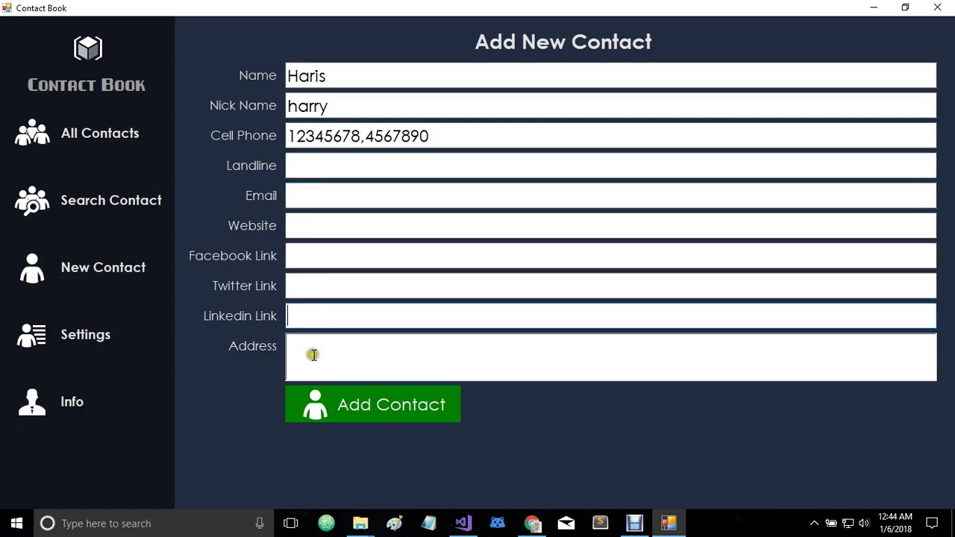
{"action": "left_click", "coordinate": [314, 352]}
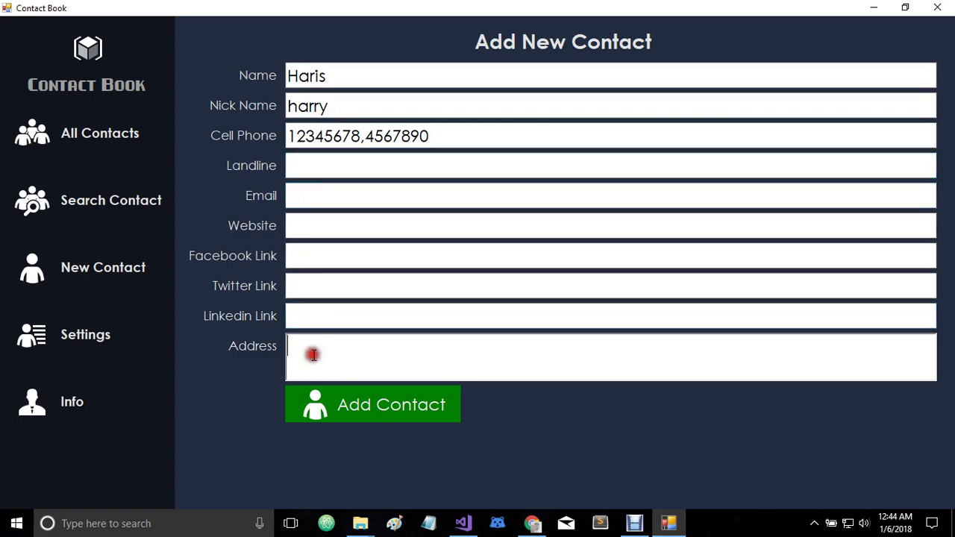
Save the new contact, then open the first contact's More Details from All Contacts.
{"action": "left_click", "coordinate": [325, 408]}
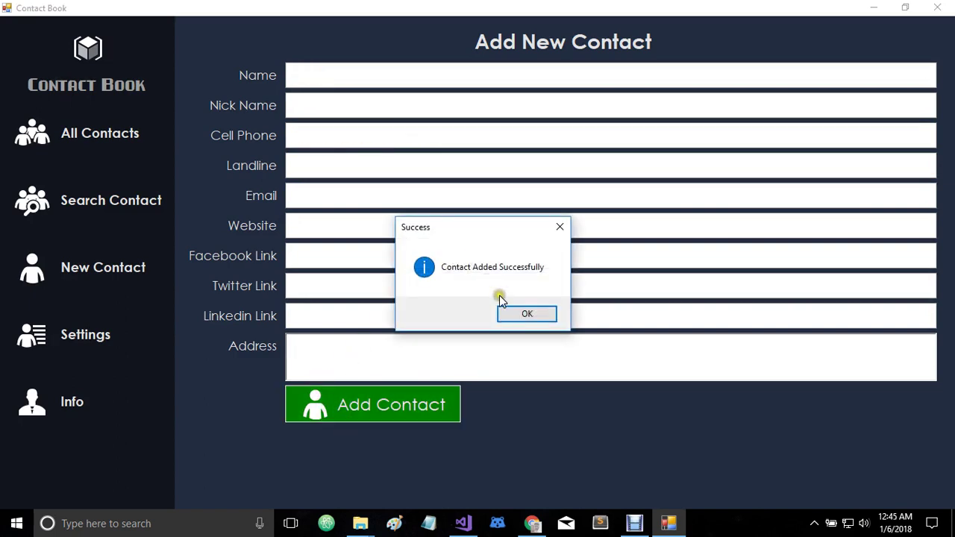
{"action": "left_click", "coordinate": [524, 314]}
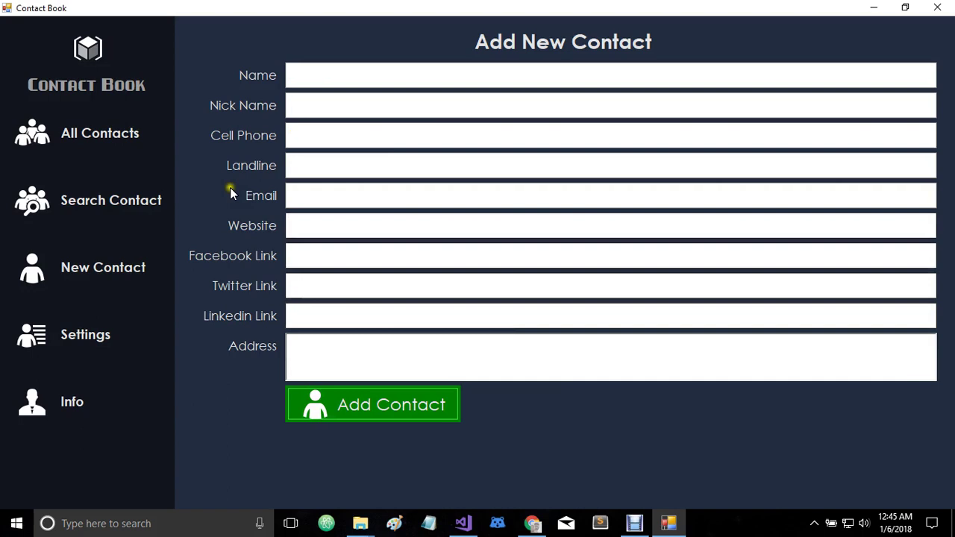
{"action": "left_click", "coordinate": [102, 142]}
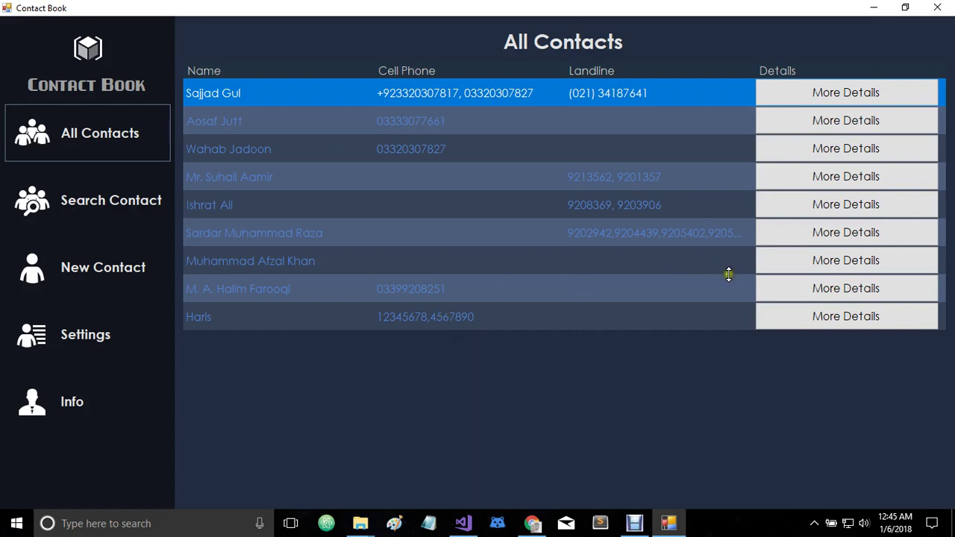
{"action": "left_click", "coordinate": [855, 97]}
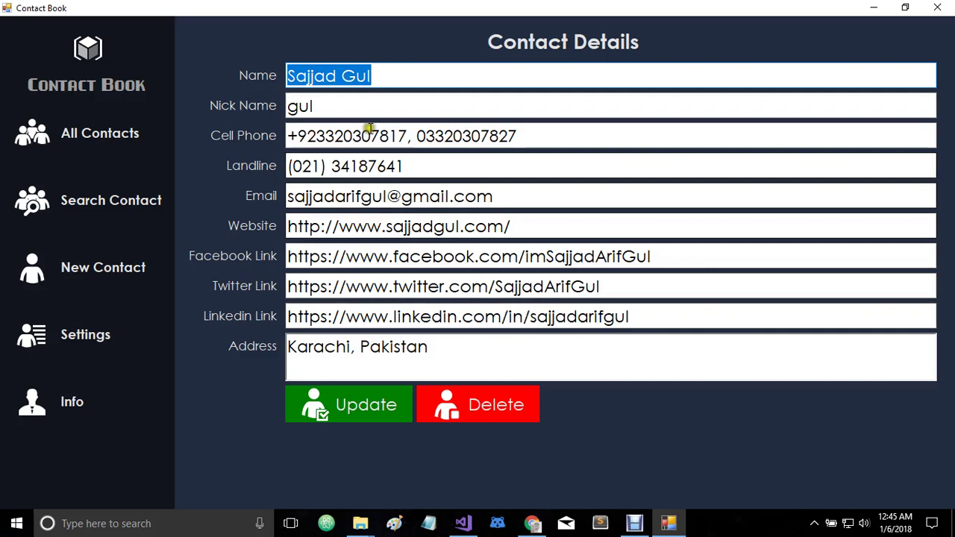
Replace the first contact's nickname with a new one and save the updated record.
{"action": "left_click", "coordinate": [324, 105]}
{"action": "key", "text": "BackSpace"}
{"action": "key", "text": "BackSpace"}
{"action": "key", "text": "BackSpace"}
{"action": "type", "text": "K"}
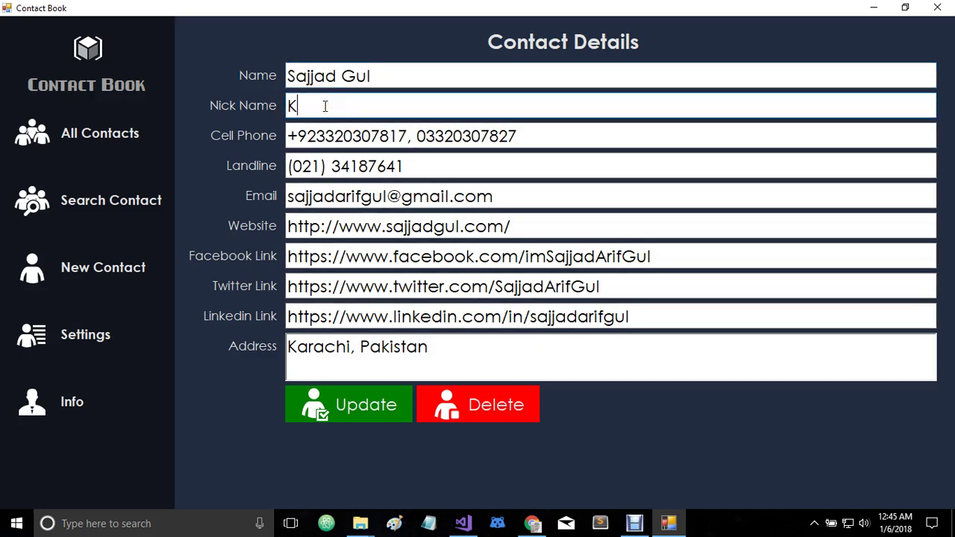
{"action": "type", "text": "han"}
{"action": "left_click", "coordinate": [356, 411]}
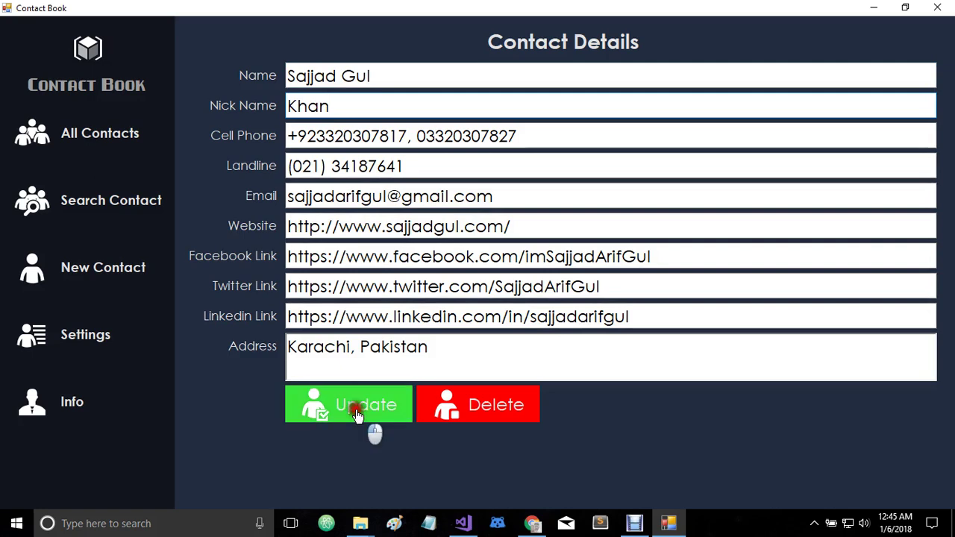
{"action": "left_click", "coordinate": [534, 314]}
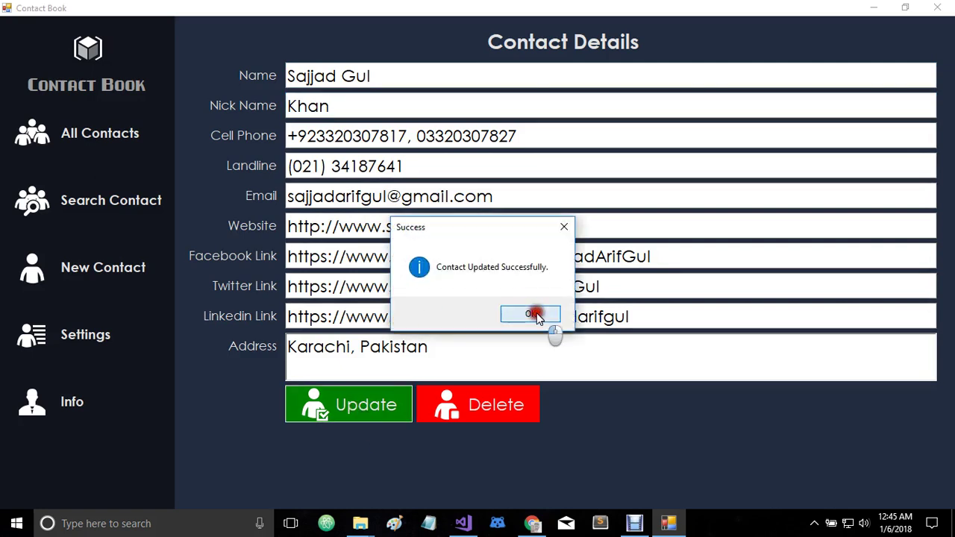
Open the eighth contact's details and delete the record, confirming both prompts.
{"action": "left_click", "coordinate": [112, 138]}
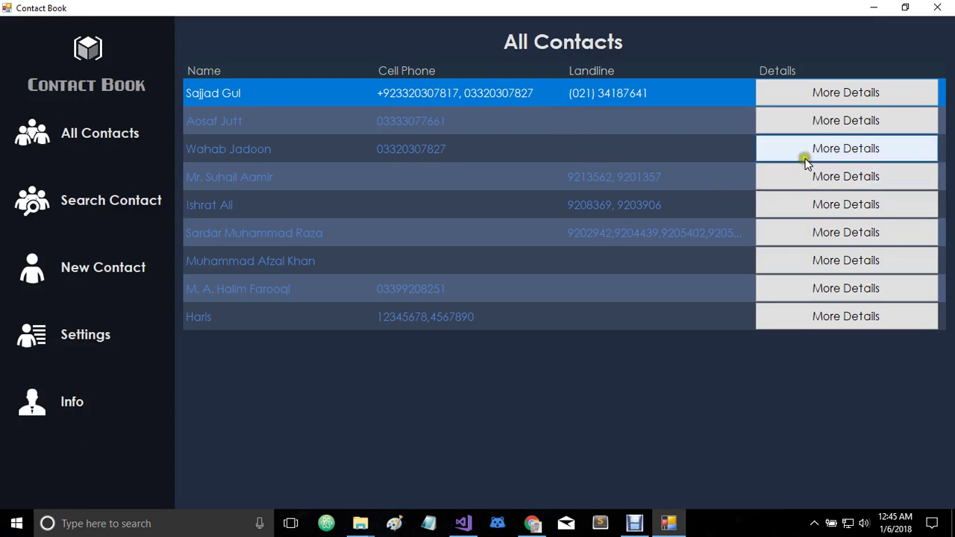
{"action": "left_click", "coordinate": [805, 295]}
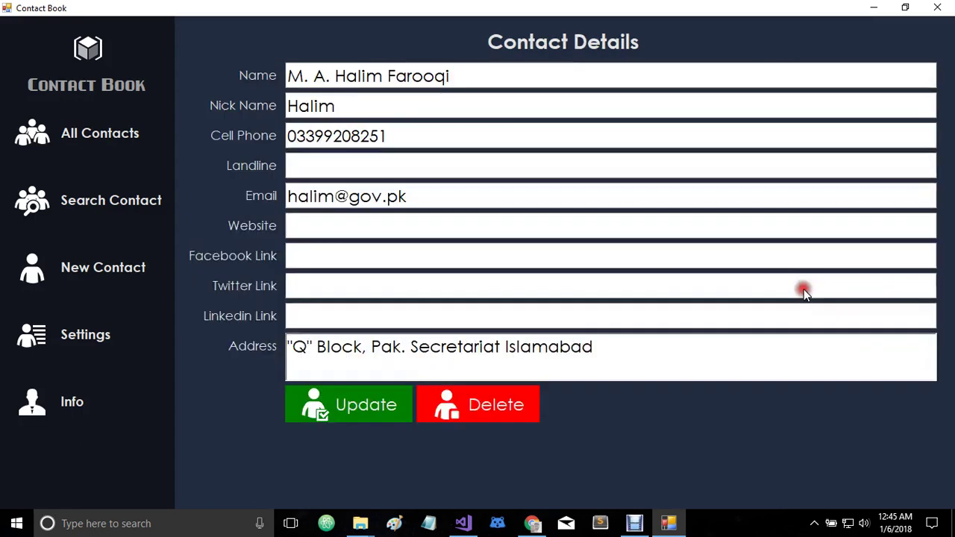
{"action": "left_click", "coordinate": [494, 408]}
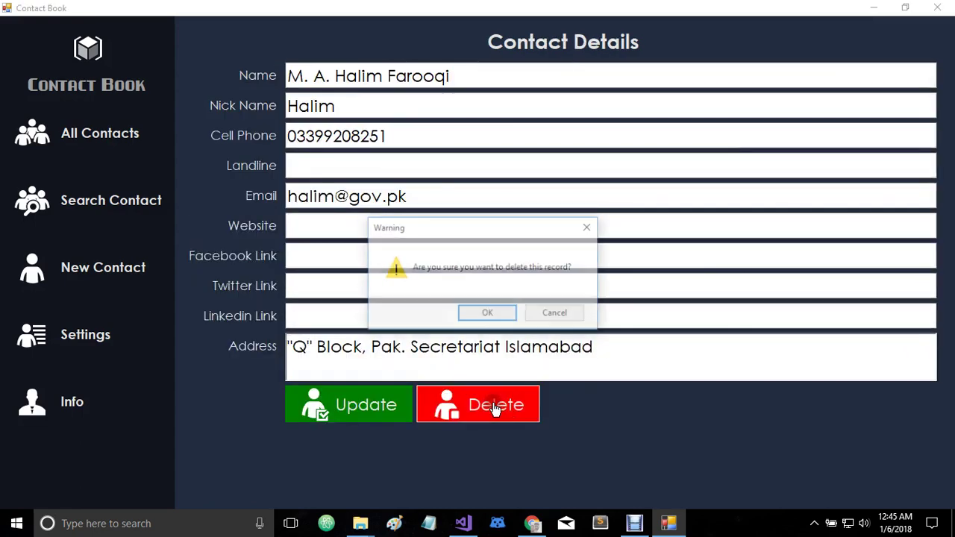
{"action": "left_click", "coordinate": [485, 315]}
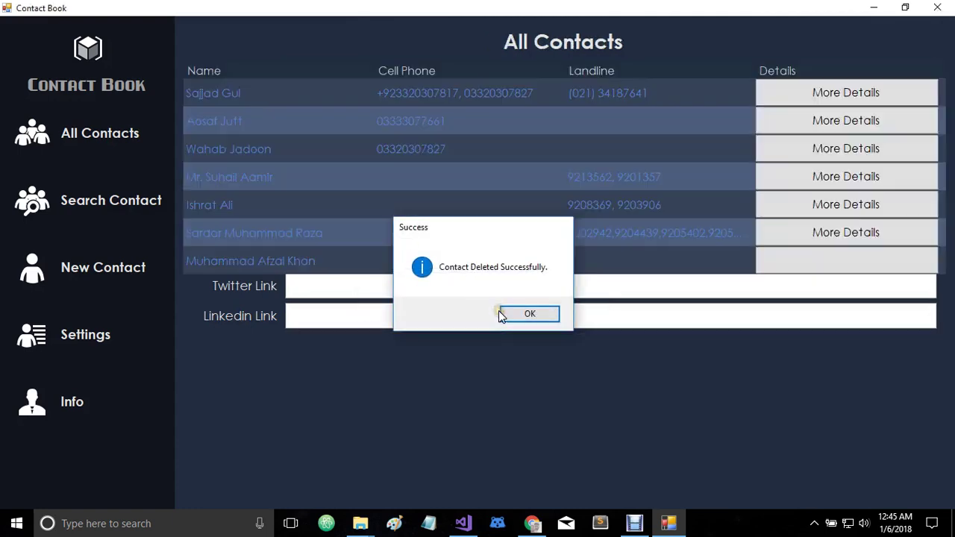
{"action": "left_click", "coordinate": [499, 312]}
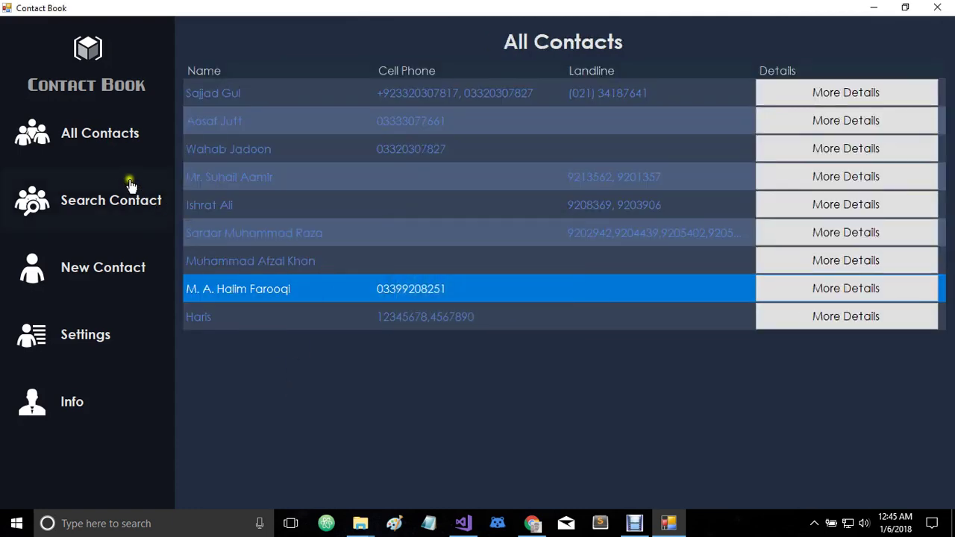
Search contacts by name, then check All Contacts to confirm the deleted contact is gone.
{"action": "left_click", "coordinate": [109, 200]}
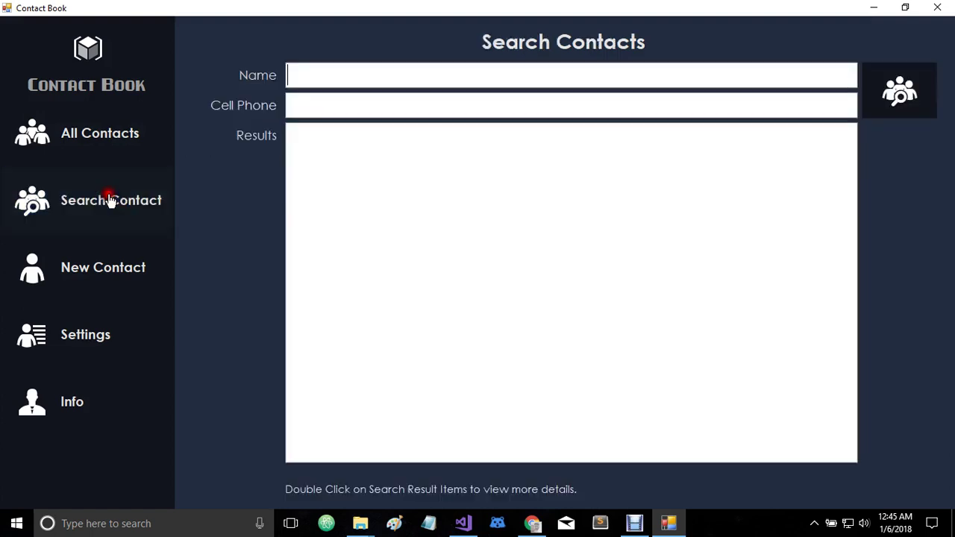
{"action": "left_click", "coordinate": [400, 74]}
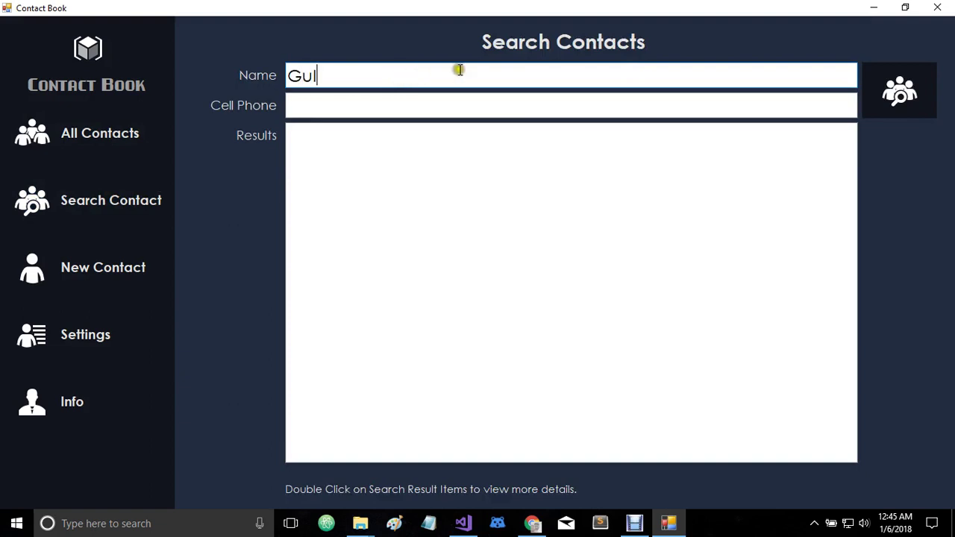
{"action": "key", "text": "BackSpace"}
{"action": "key", "text": "BackSpace"}
{"action": "key", "text": "BackSpace"}
{"action": "left_click", "coordinate": [898, 91]}
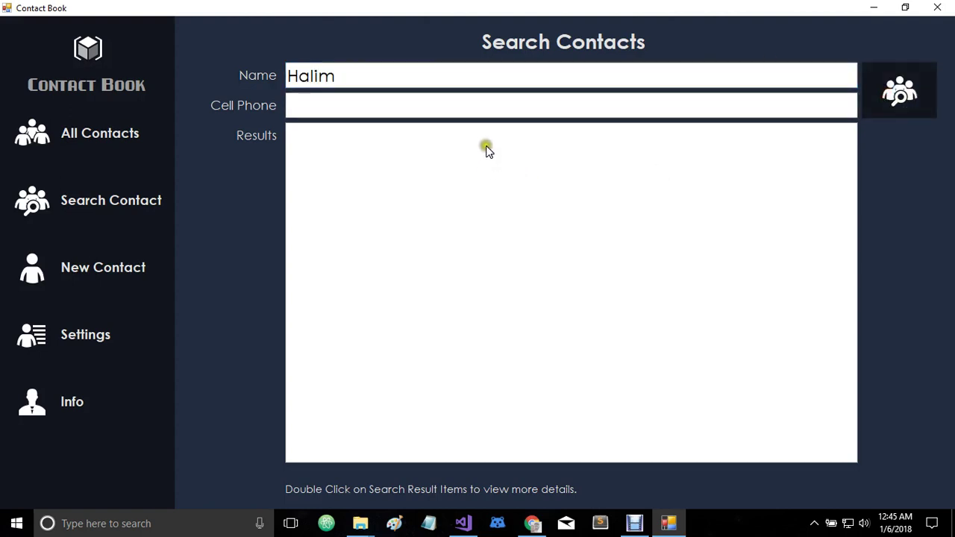
{"action": "left_click", "coordinate": [346, 79]}
{"action": "key", "text": "BackSpace"}
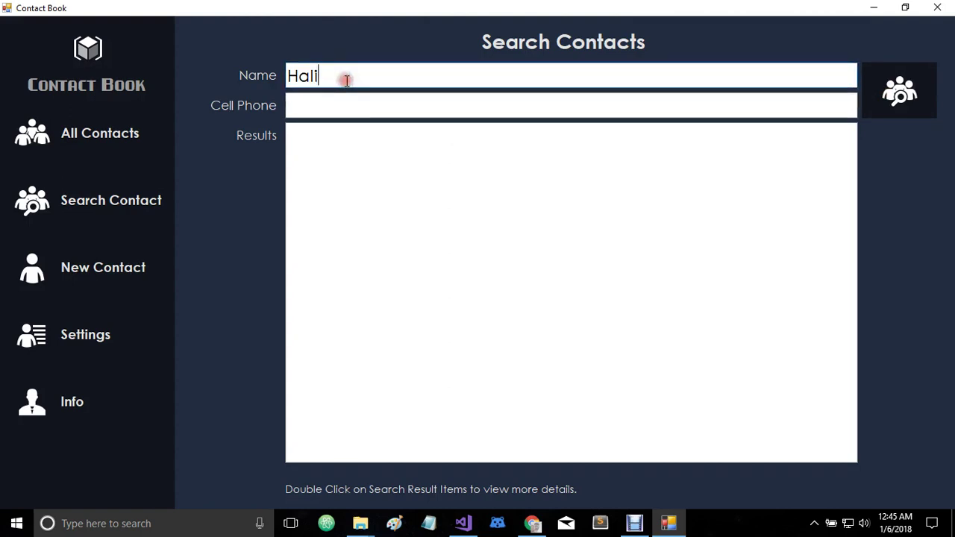
{"action": "key", "text": "BackSpace"}
{"action": "key", "text": "BackSpace"}
{"action": "key", "text": "BackSpace"}
{"action": "key", "text": "BackSpace"}
{"action": "left_click", "coordinate": [144, 133]}
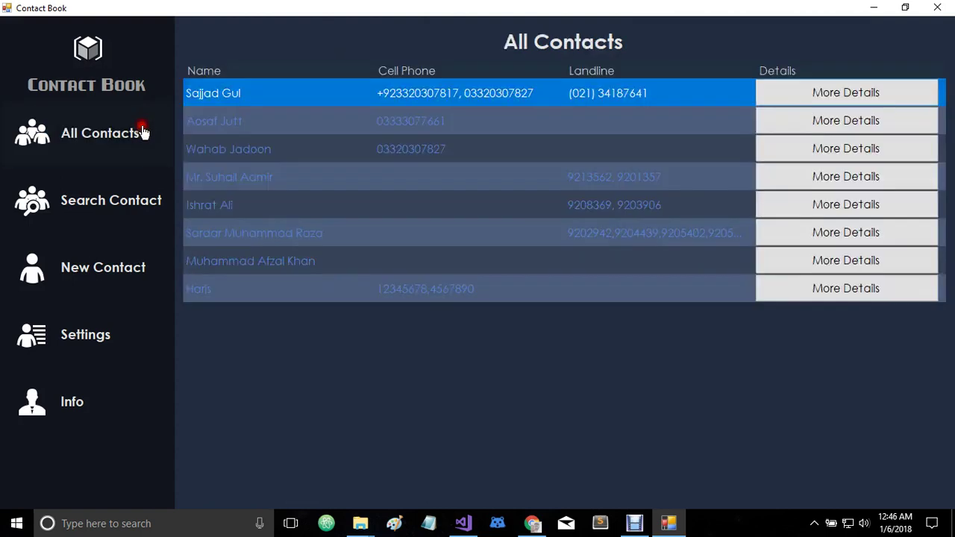
Search the Name field for the partial name 'A', returning a single match.
{"action": "left_click", "coordinate": [64, 209]}
{"action": "left_click", "coordinate": [427, 76]}
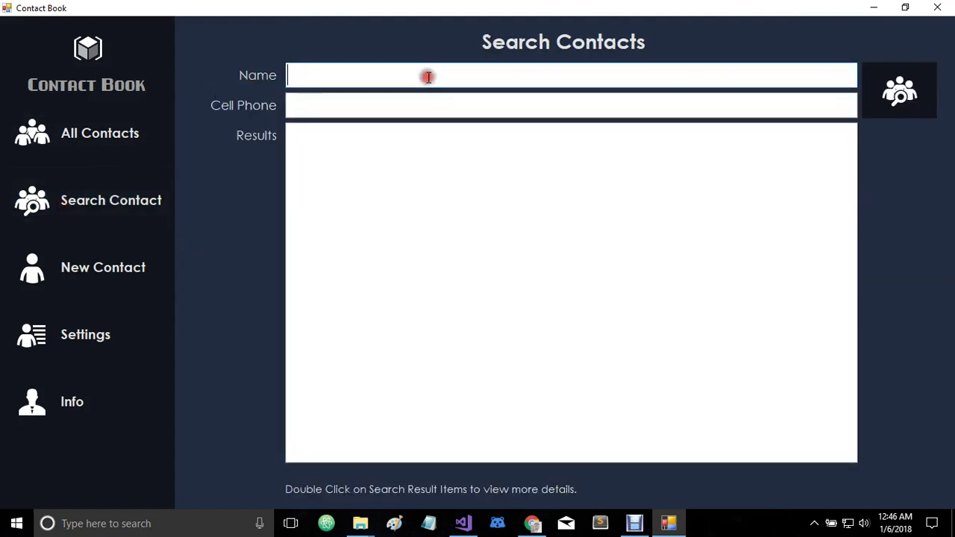
{"action": "type", "text": "Aosa"}
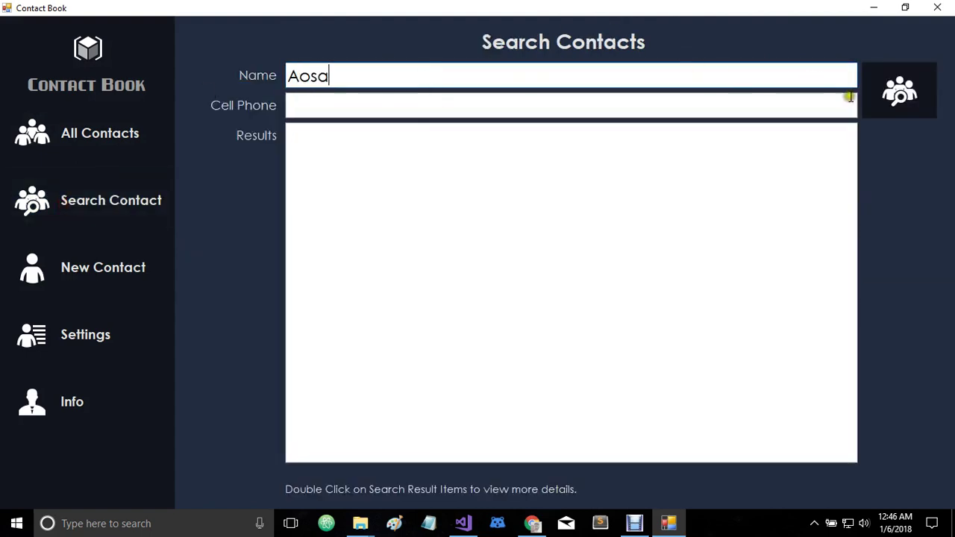
{"action": "left_click", "coordinate": [870, 100]}
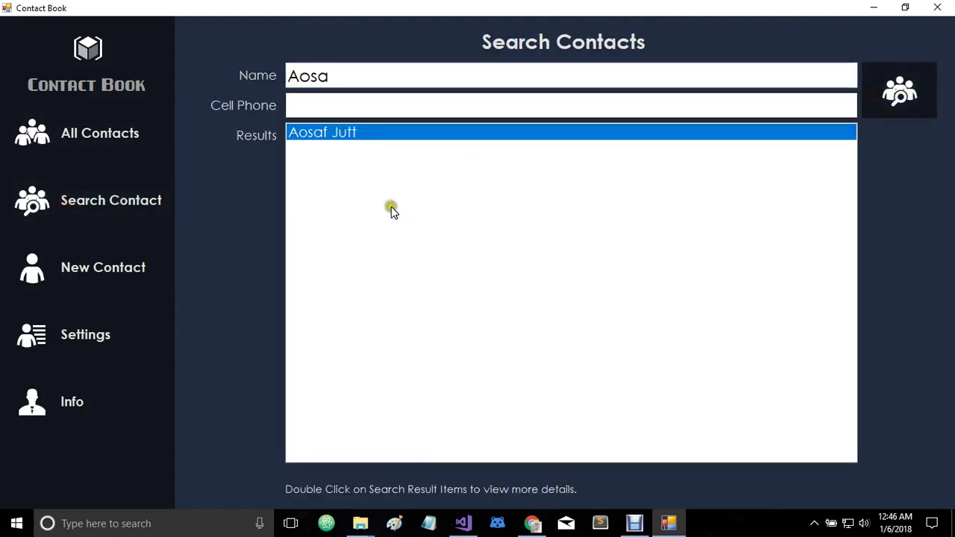
Clear the name search, search cell phone prefix 0332, and open the second match's details.
{"action": "left_click", "coordinate": [316, 108]}
{"action": "left_click", "coordinate": [337, 77]}
{"action": "key", "text": "BackSpace"}
{"action": "key", "text": "BackSpace"}
{"action": "key", "text": "BackSpace"}
{"action": "key", "text": "BackSpace"}
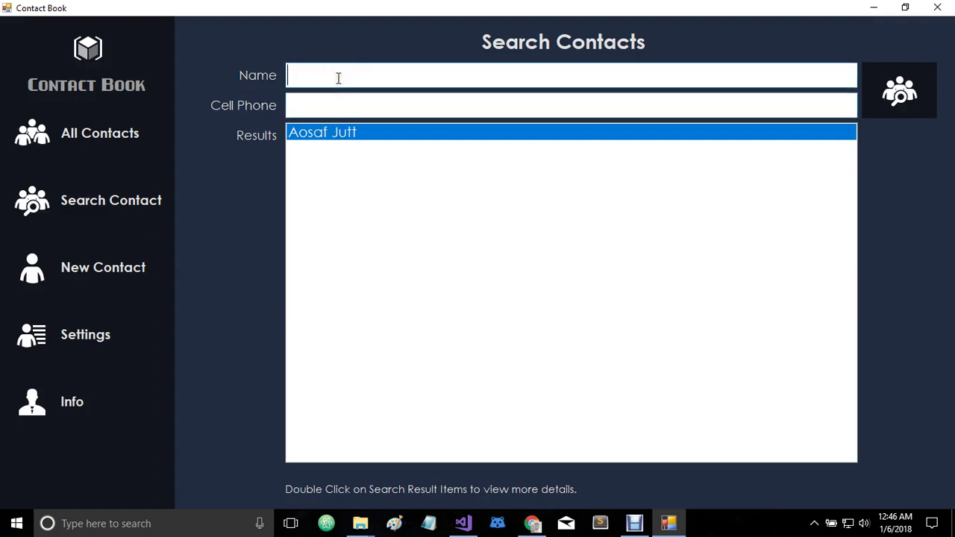
{"action": "left_click", "coordinate": [337, 104]}
{"action": "type", "text": "0332"}
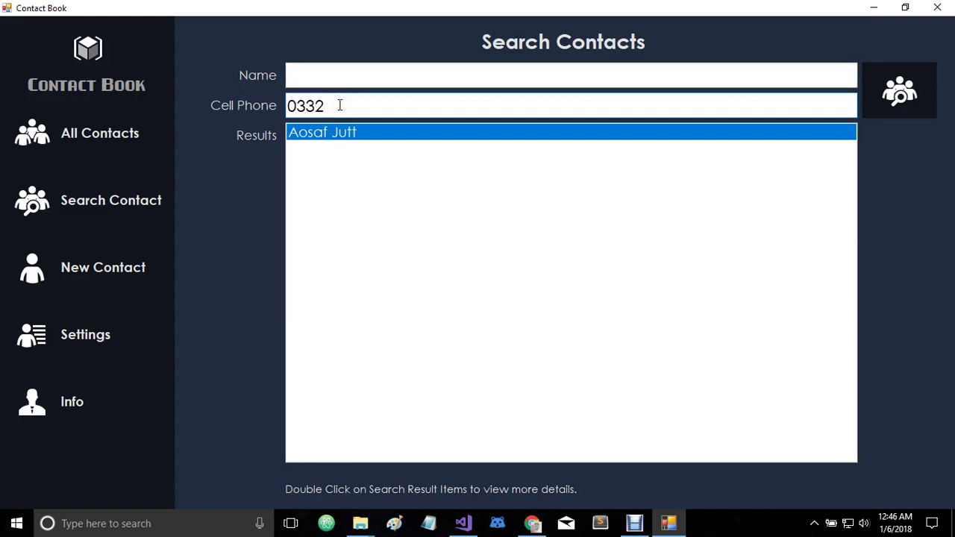
{"action": "left_click", "coordinate": [361, 132]}
{"action": "left_click", "coordinate": [351, 104]}
{"action": "left_click", "coordinate": [899, 91]}
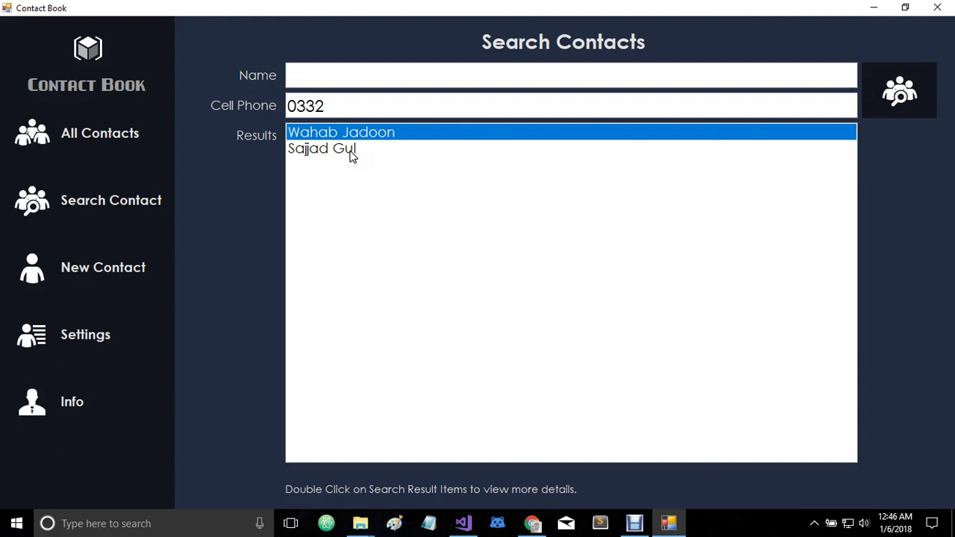
{"action": "double_click", "coordinate": [342, 149]}
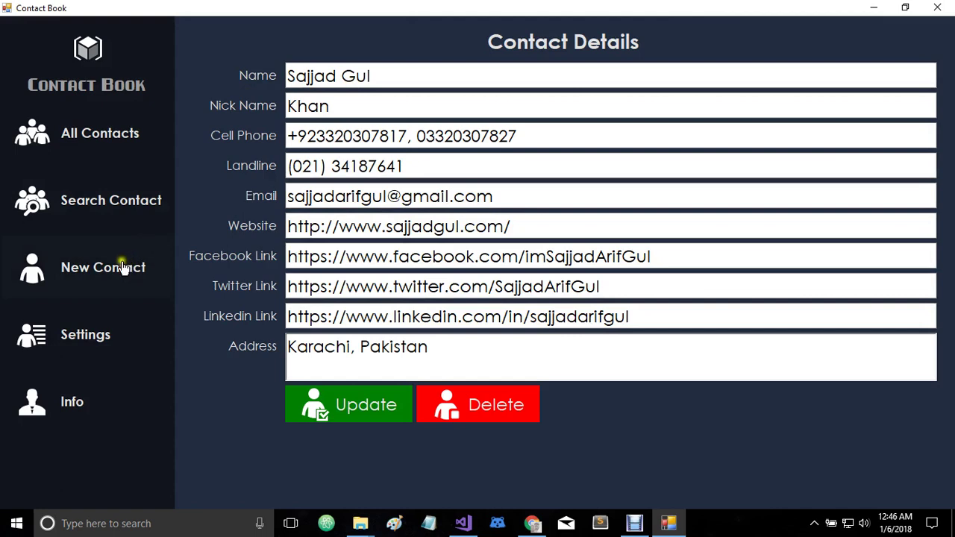
Open Settings, select Disable Accounts, and focus the User Name, Account Email and Password fields.
{"action": "left_click", "coordinate": [97, 329]}
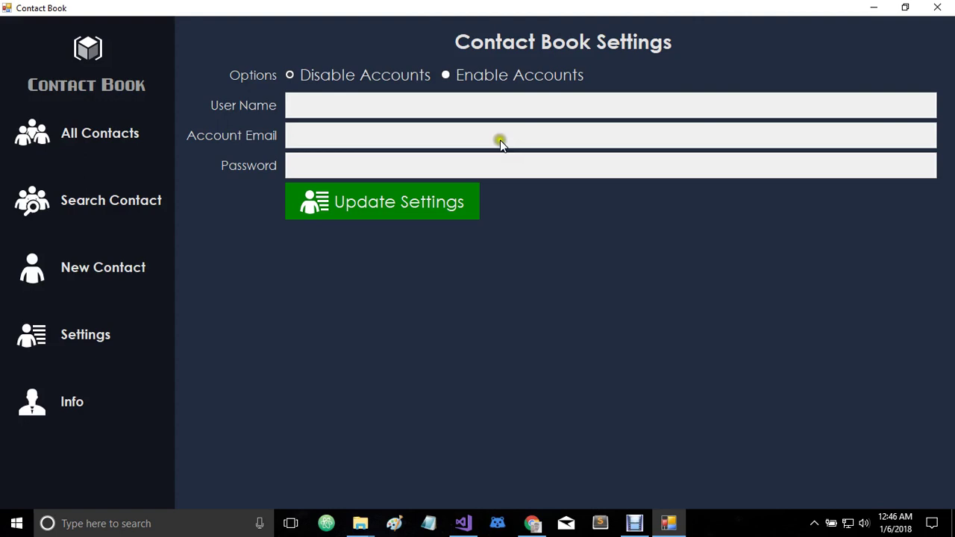
{"action": "left_click", "coordinate": [474, 69]}
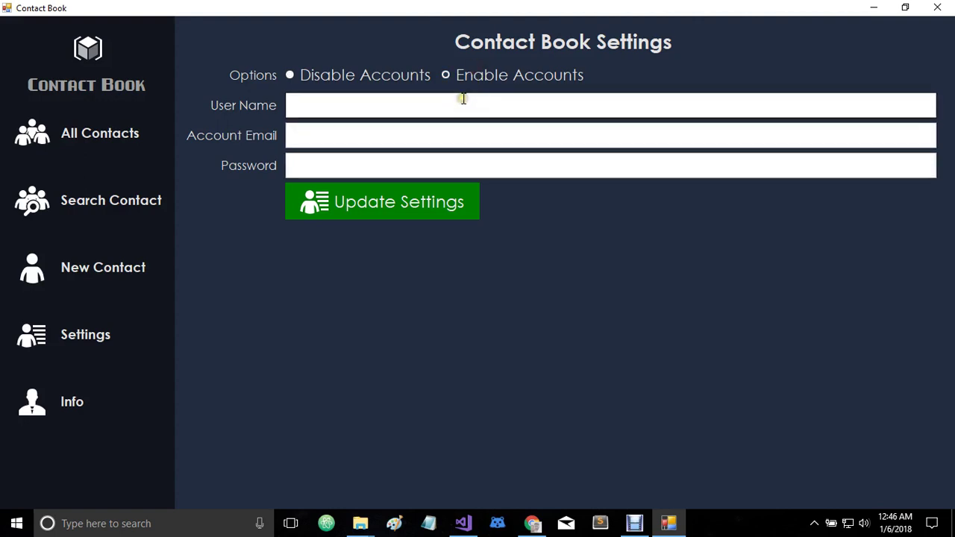
{"action": "left_click", "coordinate": [461, 95]}
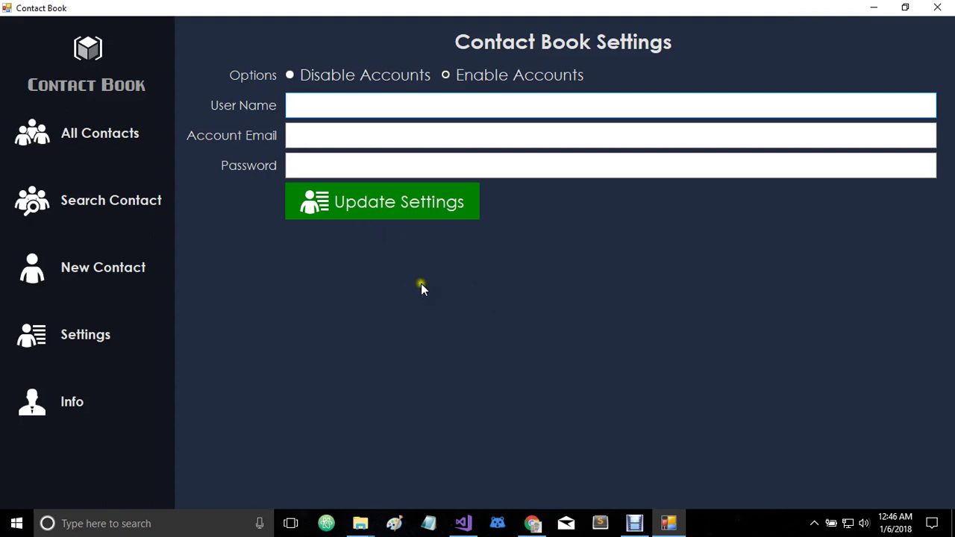
{"action": "left_click", "coordinate": [358, 129]}
{"action": "left_click", "coordinate": [353, 167]}
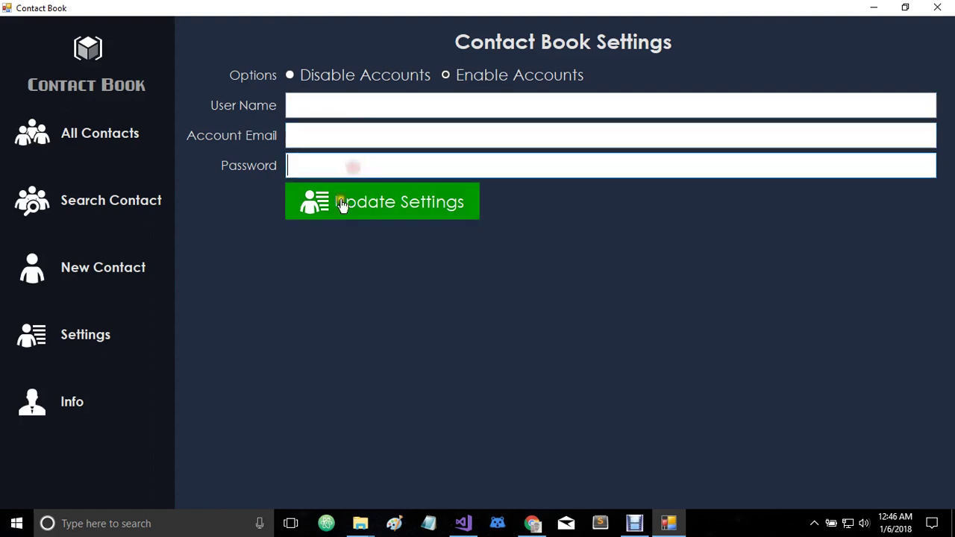
Show the Info page describing the app, its SQLite storage and the developer's contact links.
{"action": "left_click", "coordinate": [117, 400]}
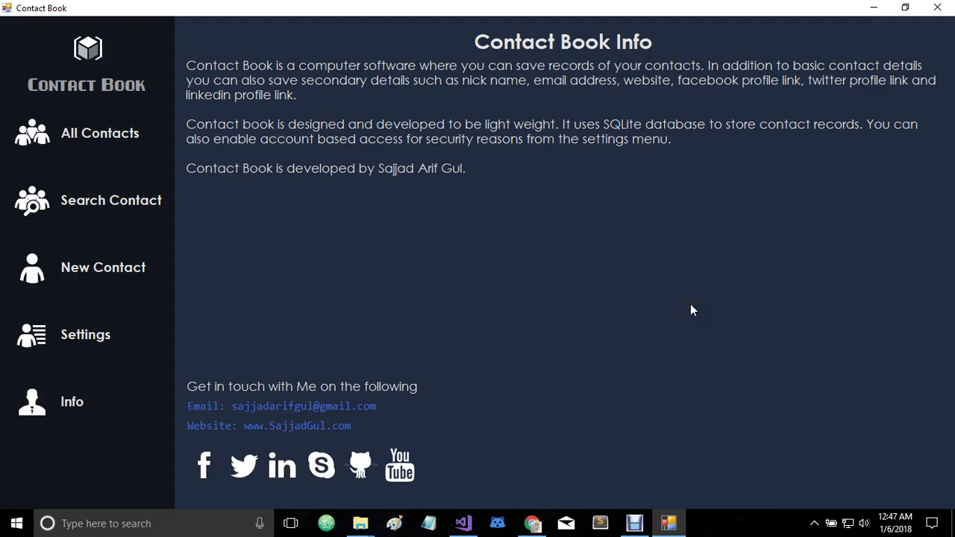
{"action": "left_click", "coordinate": [645, 440]}
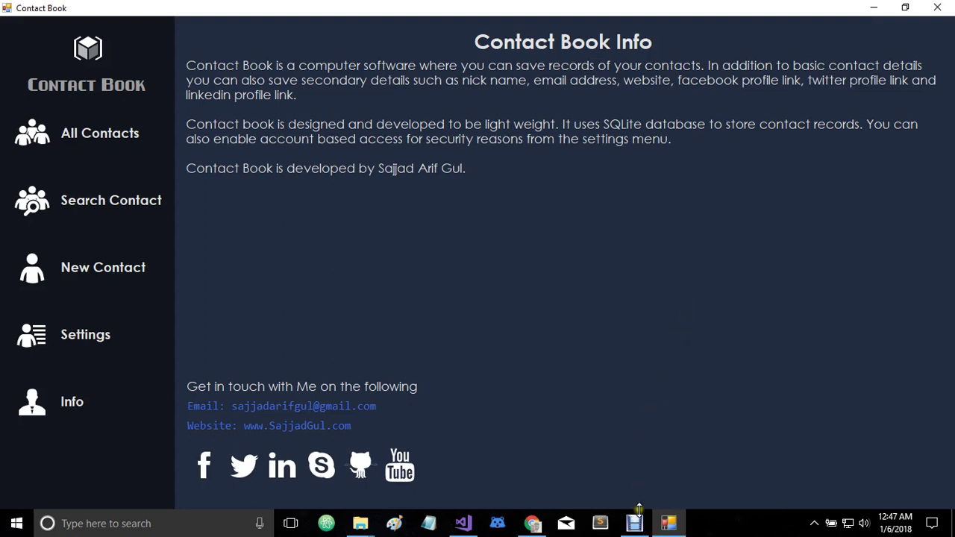